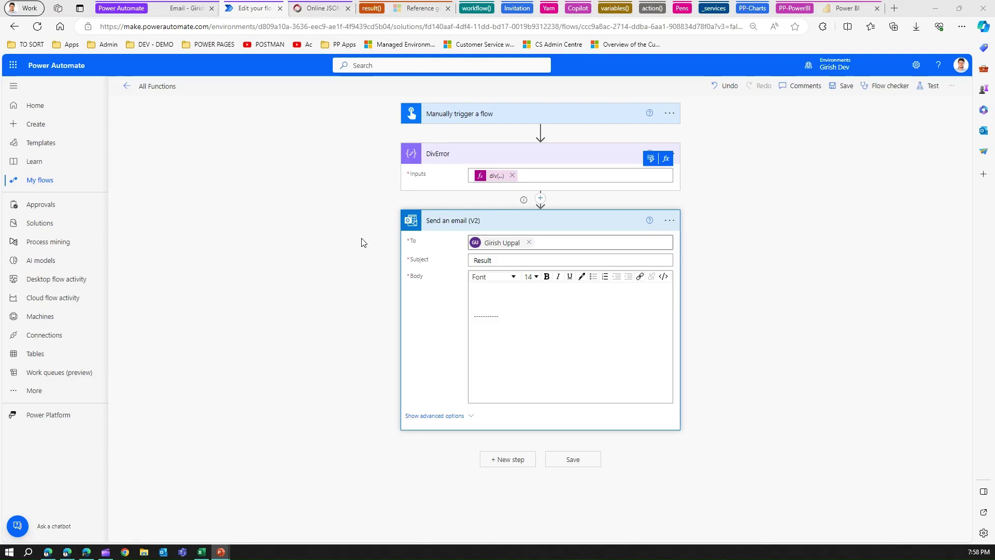
# - Expand and collapse the manual trigger, DivError and Send an email (V2) cards to inspect them
pyautogui.click(510, 116)
pyautogui.click(511, 115)
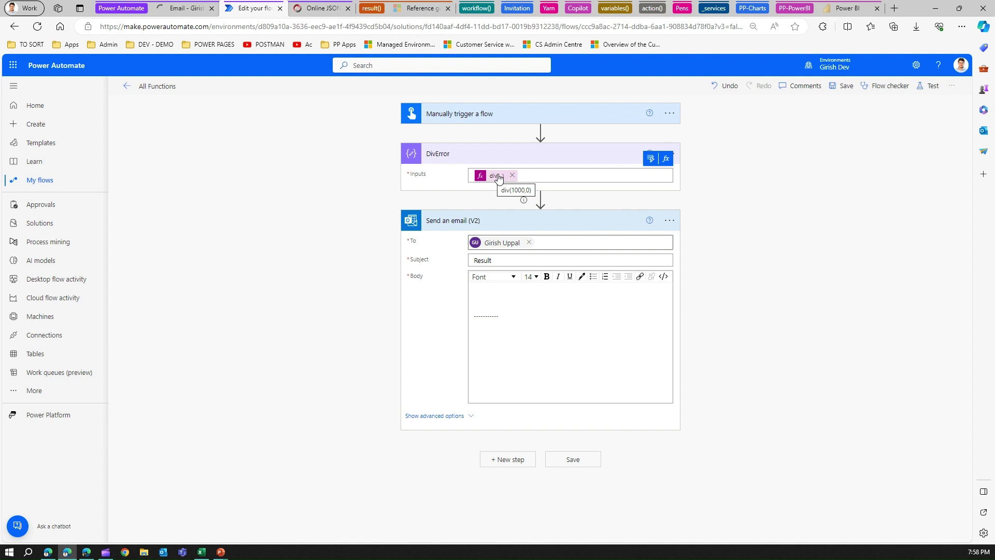
pyautogui.click(554, 154)
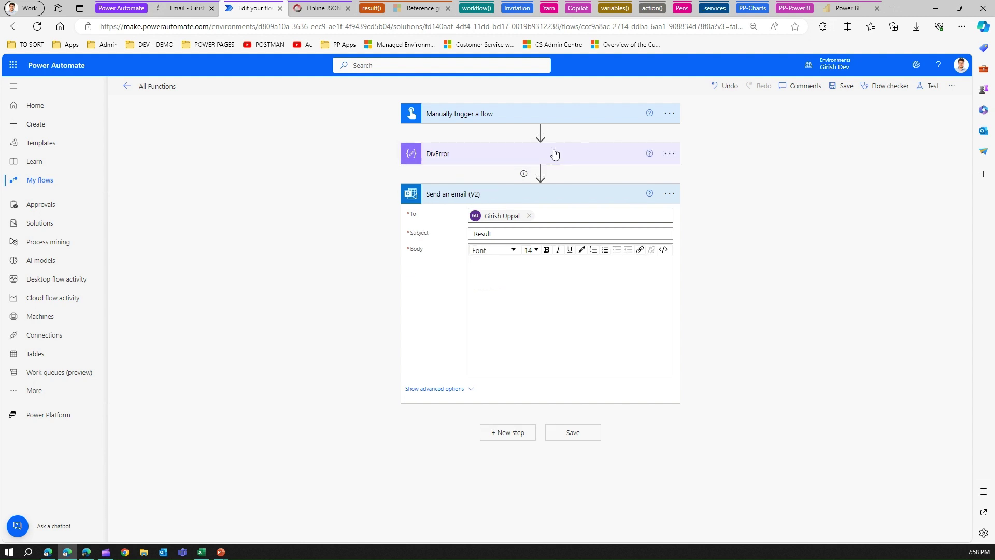
pyautogui.click(554, 154)
pyautogui.click(505, 225)
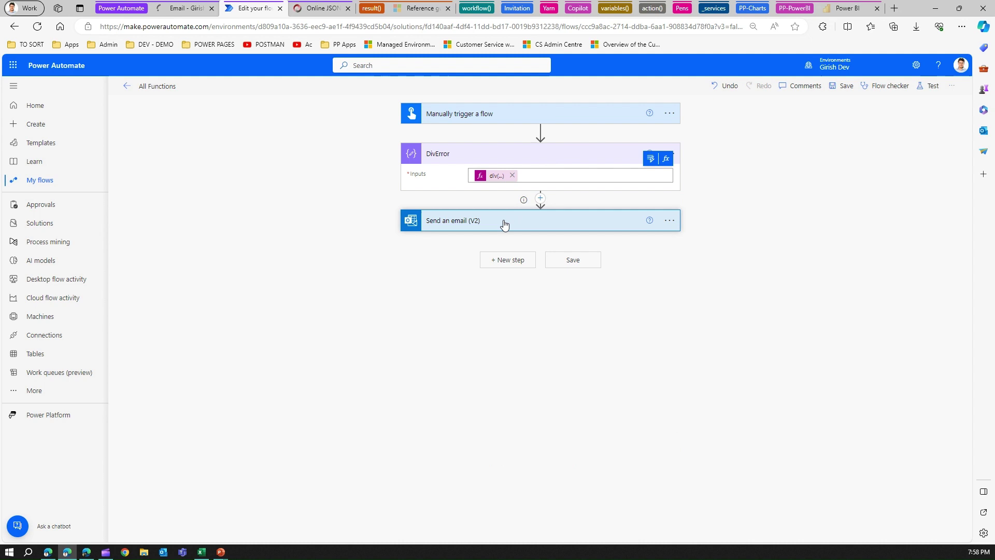
pyautogui.click(505, 223)
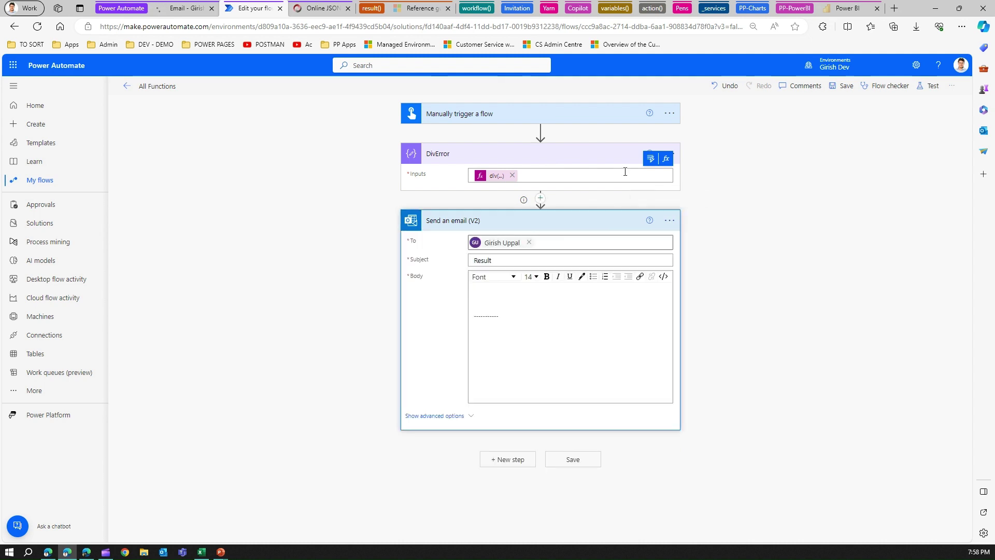
# - Review the email step's run-after settings without changing them, then place the cursor in Body
pyautogui.click(672, 220)
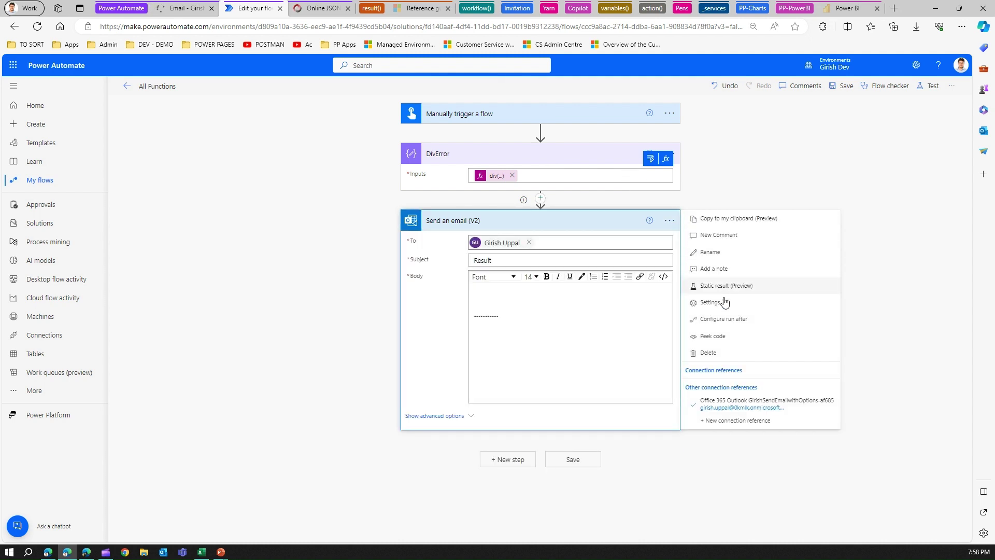
pyautogui.click(726, 319)
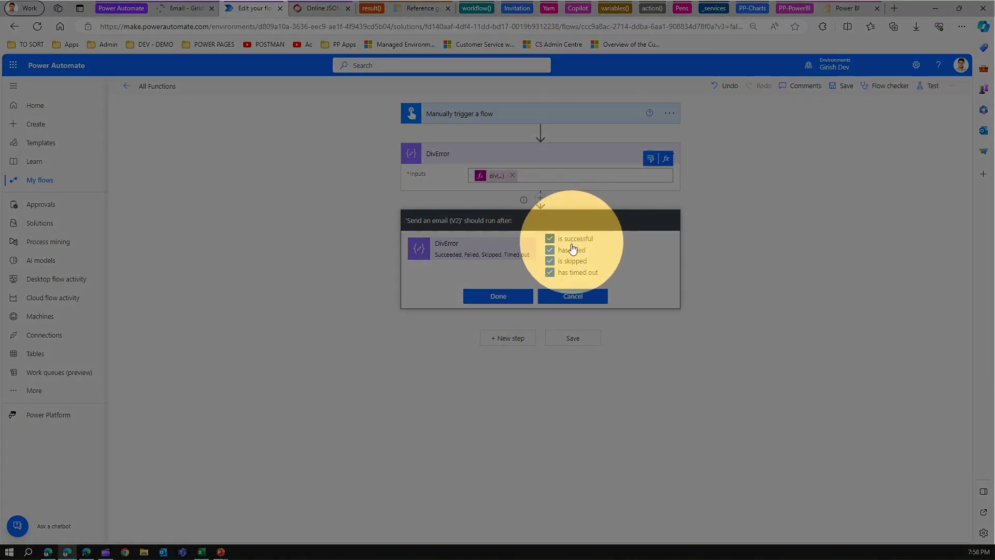
pyautogui.click(573, 296)
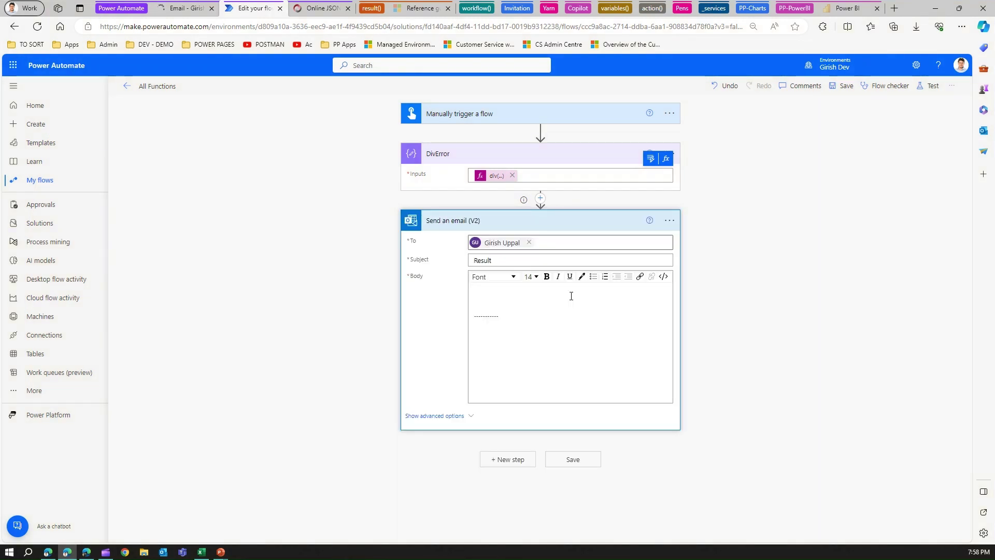
pyautogui.click(541, 296)
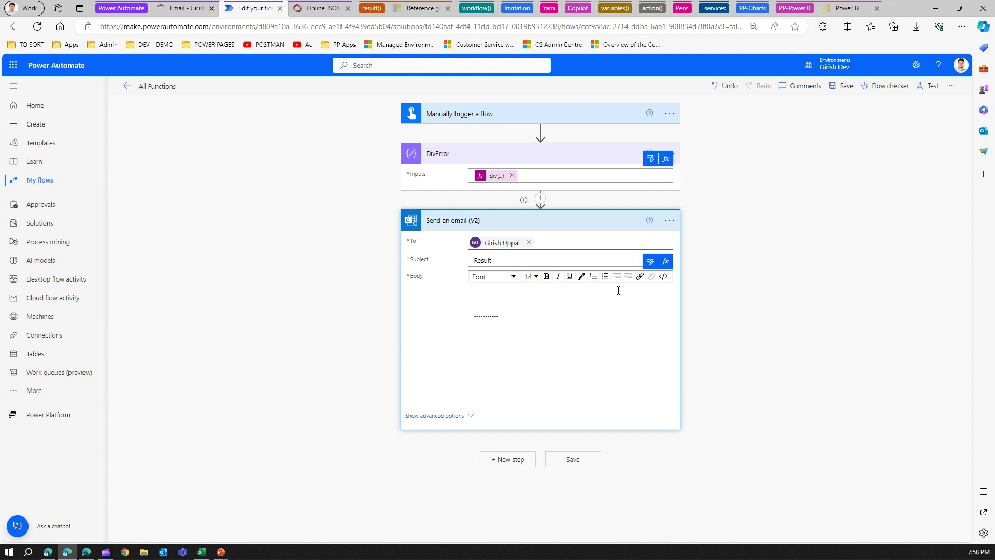
# - Insert the expression actions('DivError') into the Send an email (V2) Body
pyautogui.click(667, 264)
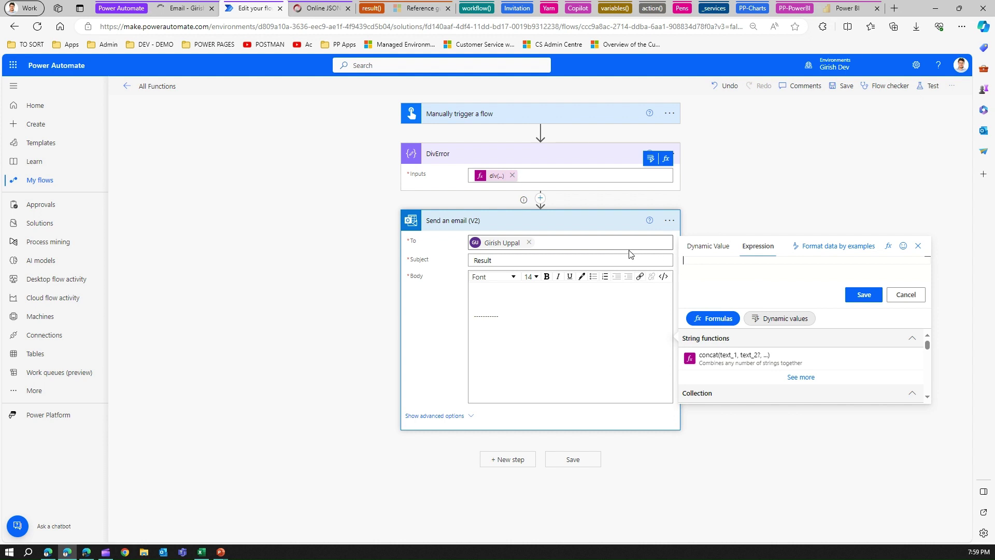
pyautogui.write('act')
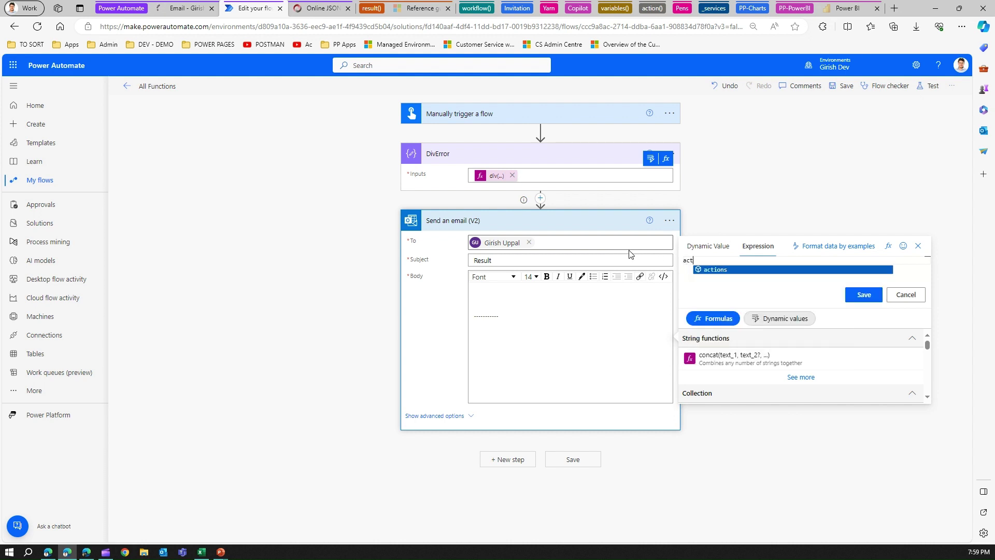
pyautogui.press('Tab')
pyautogui.write('(')
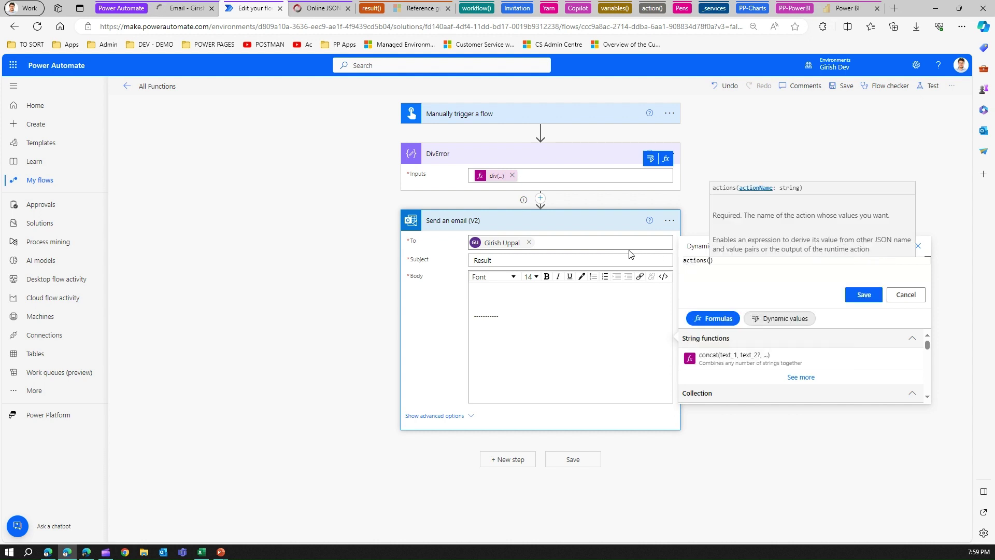
pyautogui.write("'")
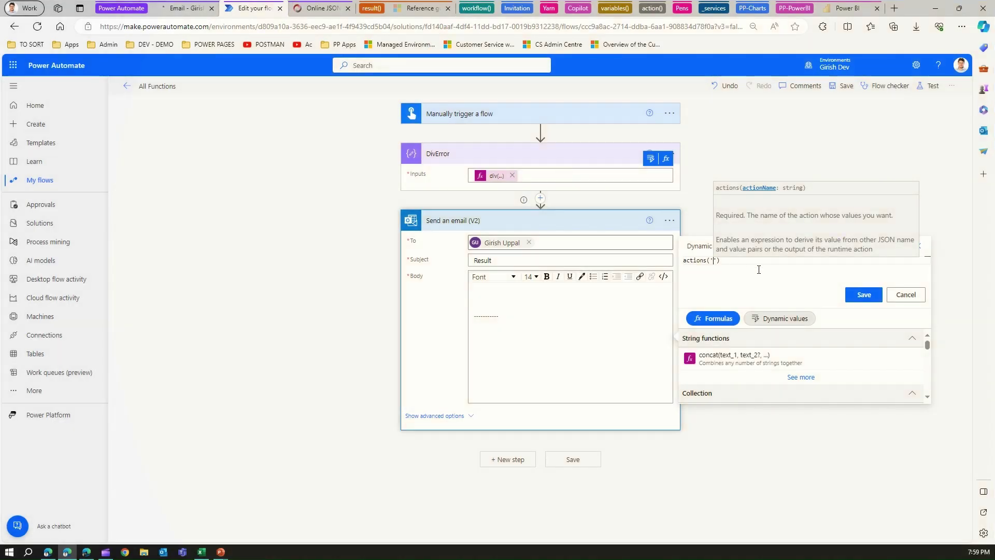
pyautogui.write('Div')
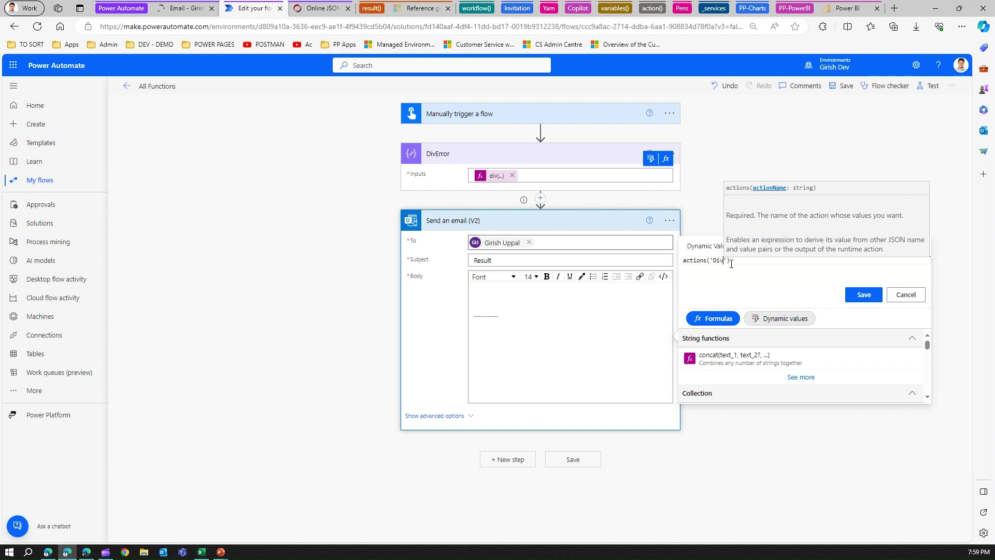
pyautogui.write('Error')
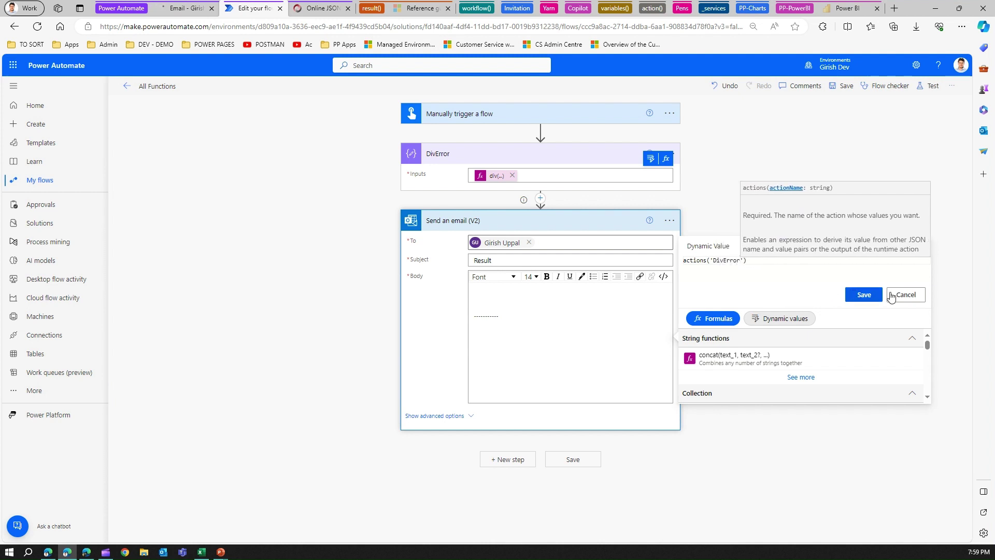
pyautogui.click(864, 295)
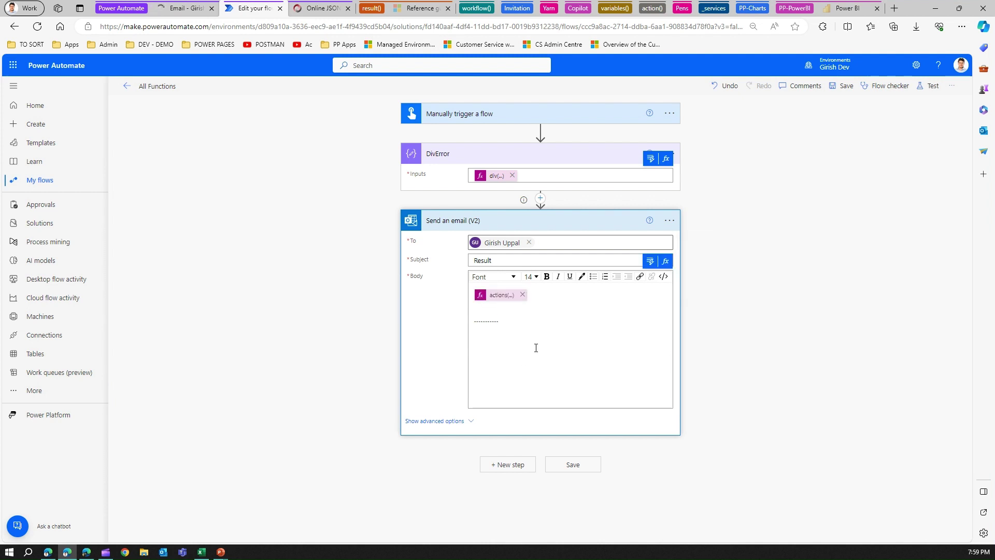
# - Save the flow, run a manual test, and check Outlook for the Result email
pyautogui.click(840, 87)
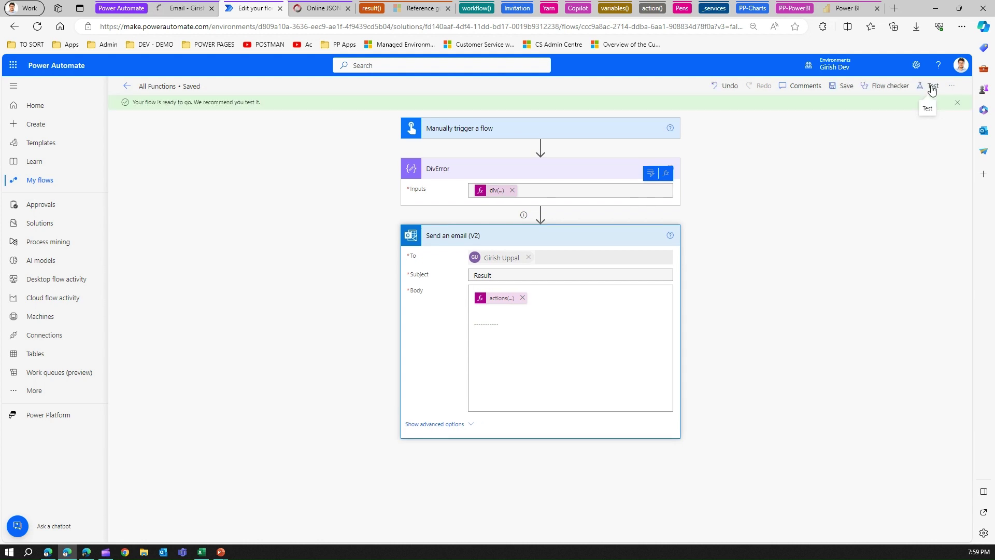
pyautogui.click(932, 87)
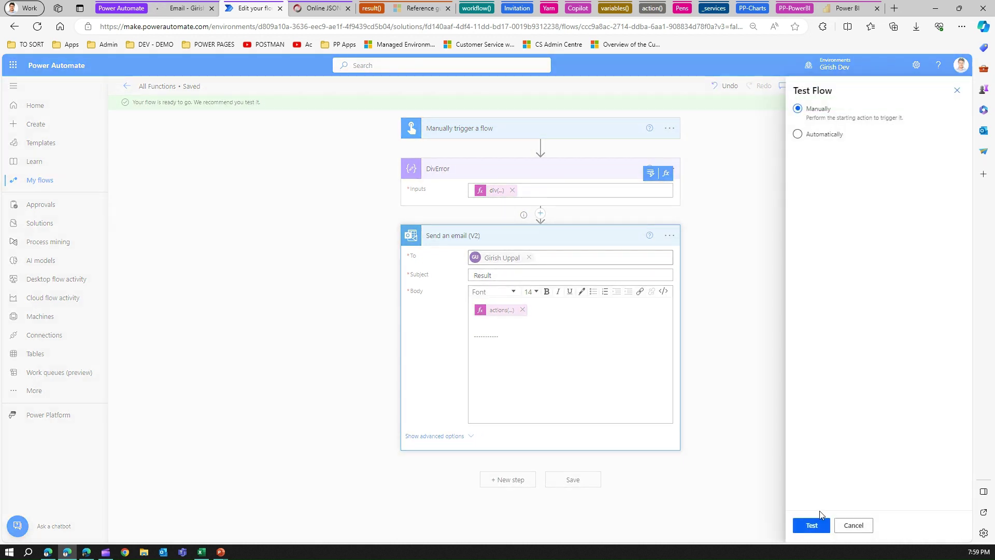
pyautogui.click(822, 526)
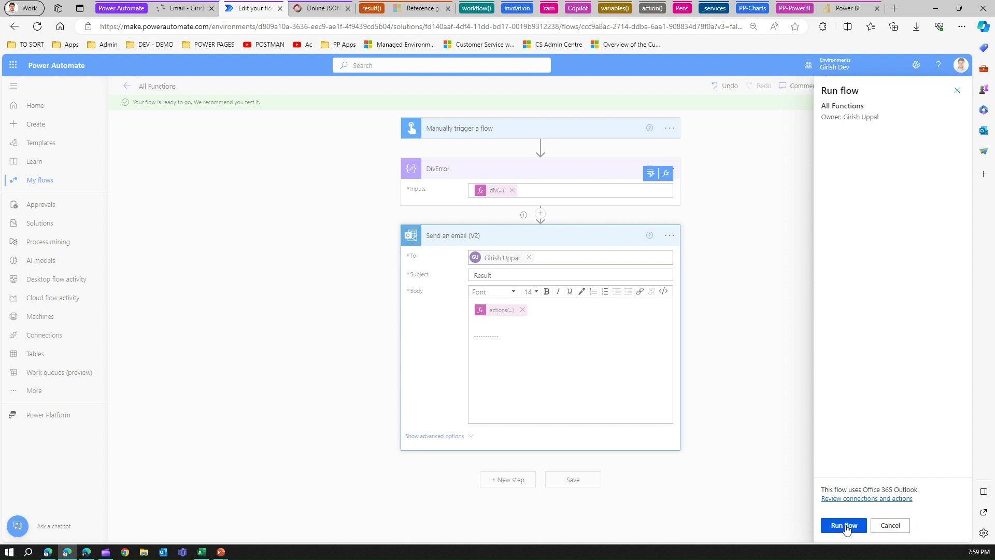
pyautogui.click(845, 527)
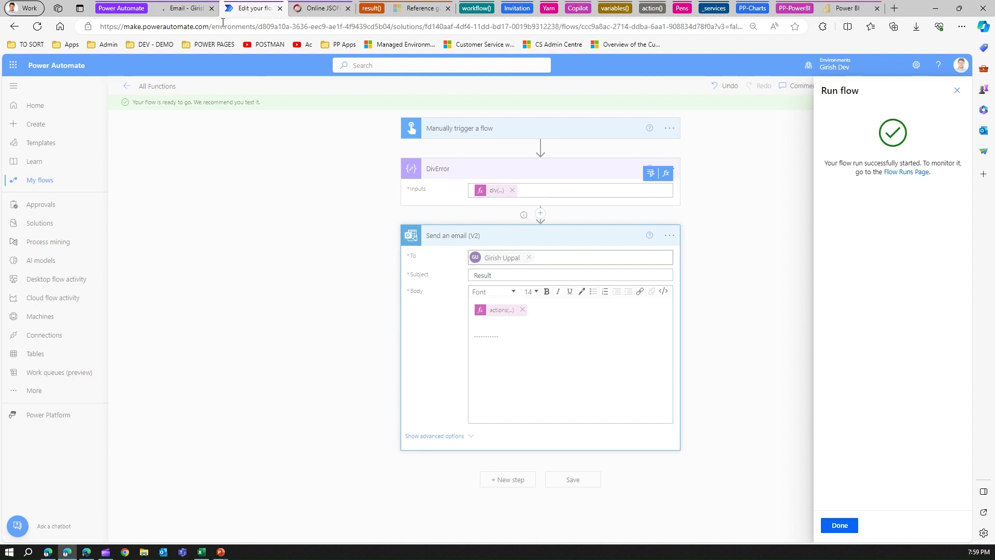
pyautogui.click(184, 8)
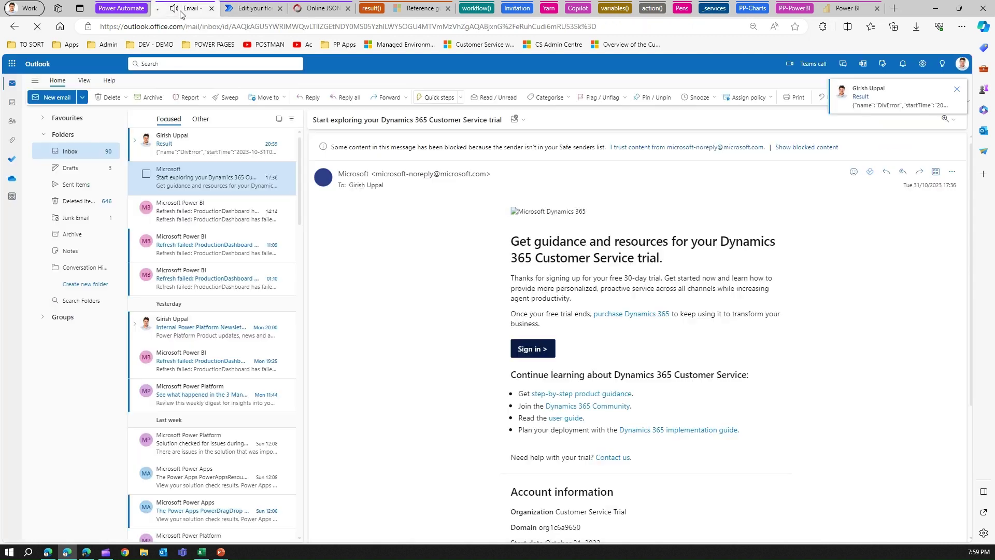
# - Open the Result email and select its whole DivError error JSON body
pyautogui.click(191, 152)
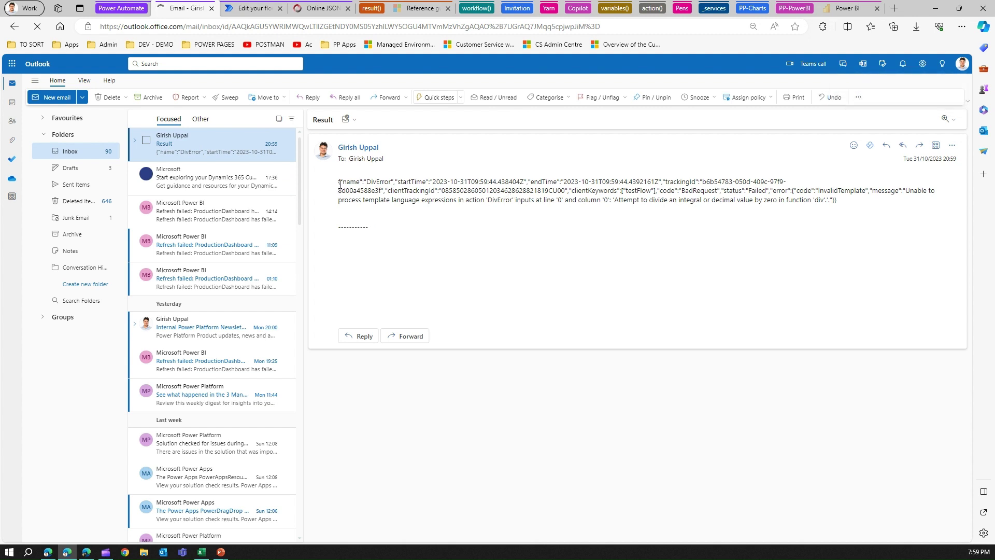
pyautogui.moveTo(340, 185); pyautogui.dragTo(869, 210)
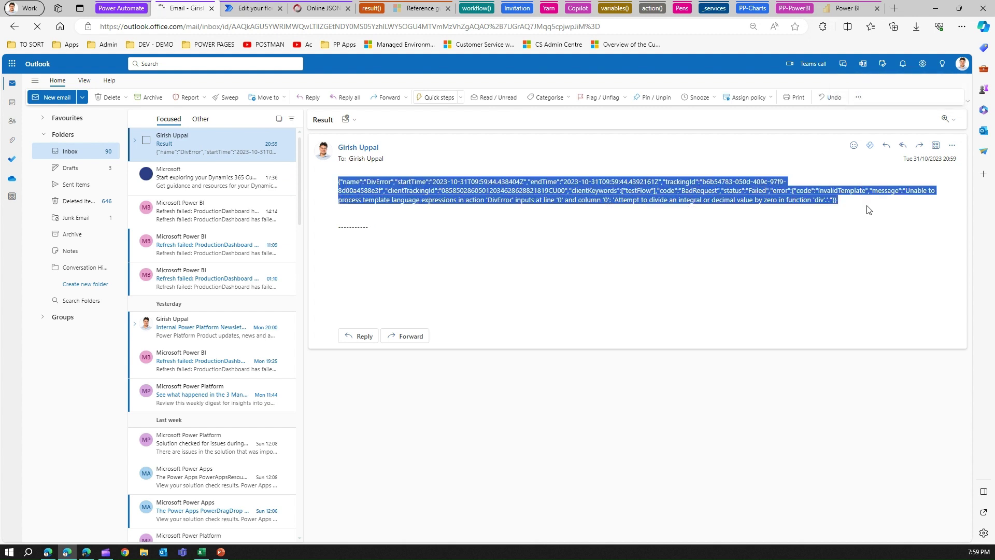
pyautogui.click(253, 8)
# - Paste the error JSON into the online JSON viewer and expand the error node to its message
pyautogui.click(321, 8)
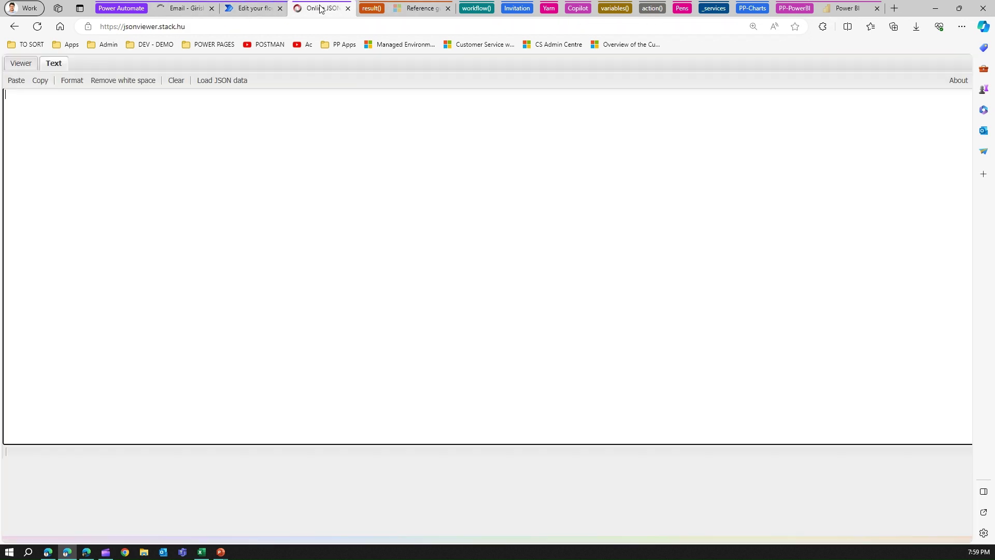
pyautogui.hotkey('ctrl', 'v')
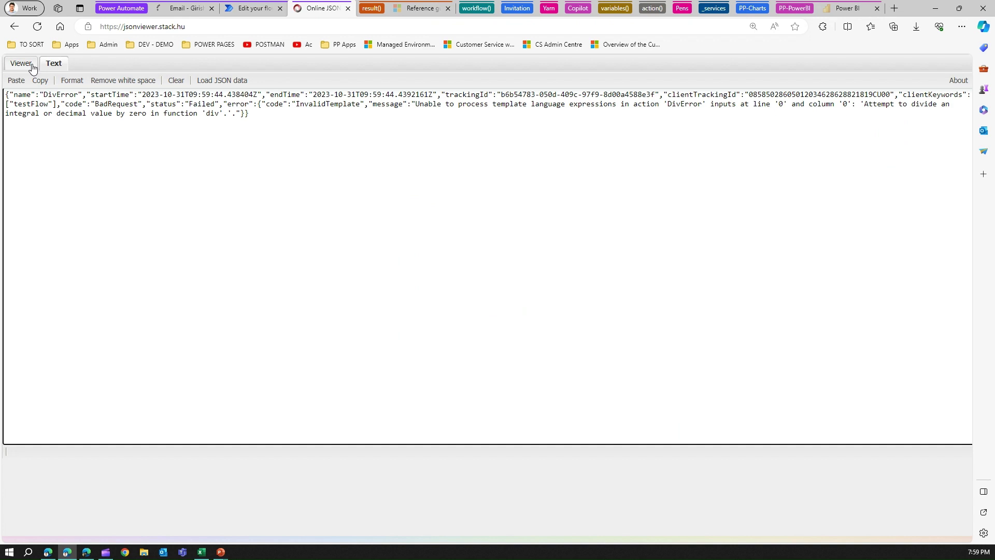
pyautogui.click(20, 63)
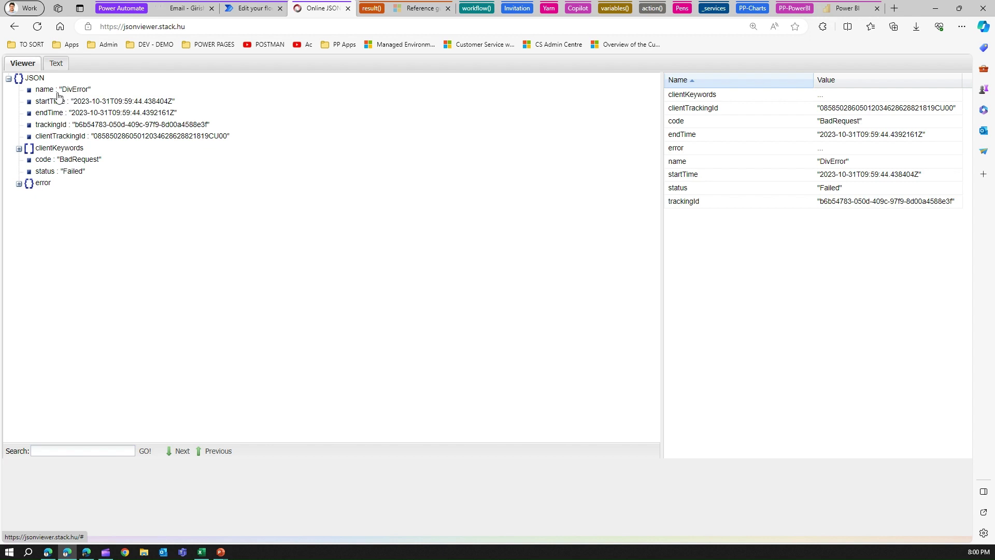
pyautogui.click(19, 184)
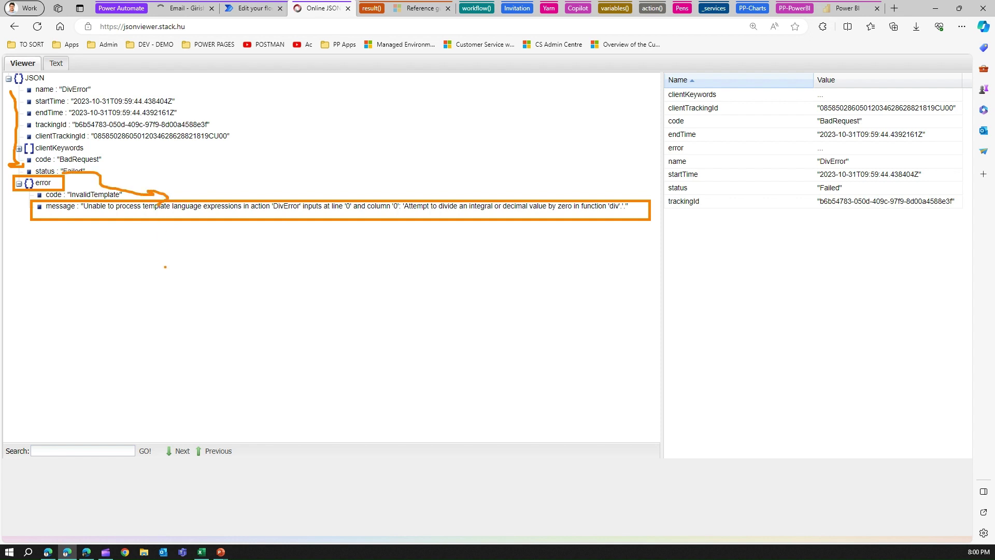
# - Back in Power Automate, dismiss the run confirmation and open the latest run's results
pyautogui.press('Escape')
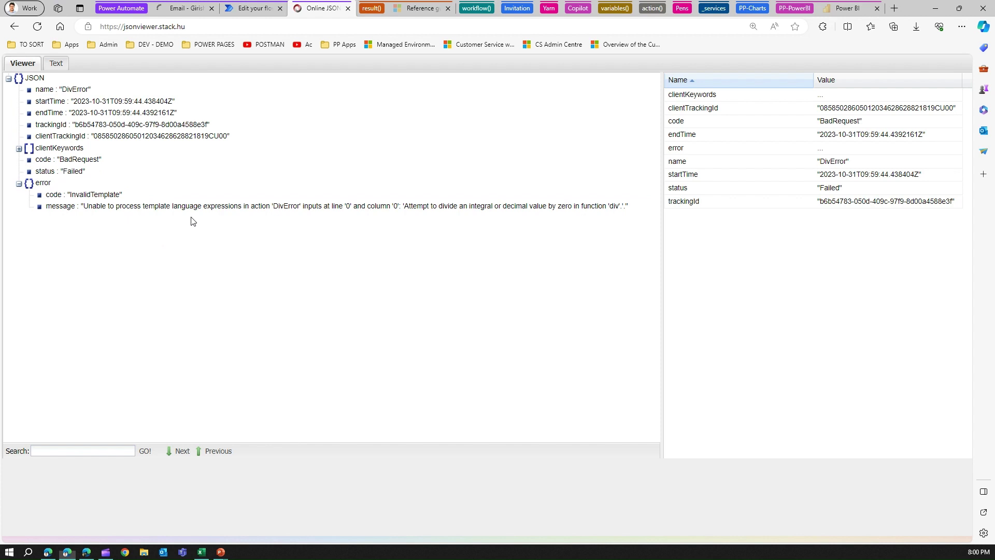
pyautogui.click(266, 9)
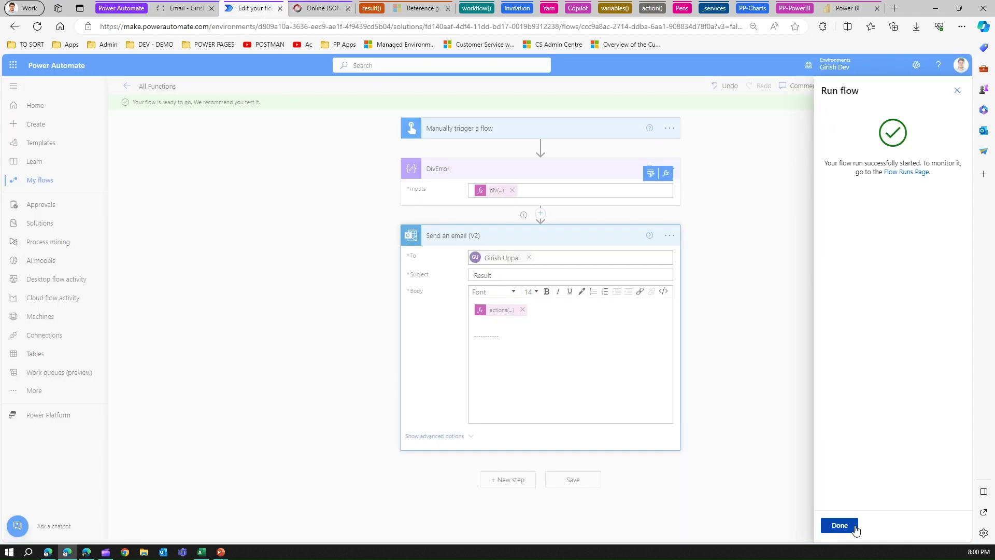
pyautogui.click(840, 525)
pyautogui.click(513, 333)
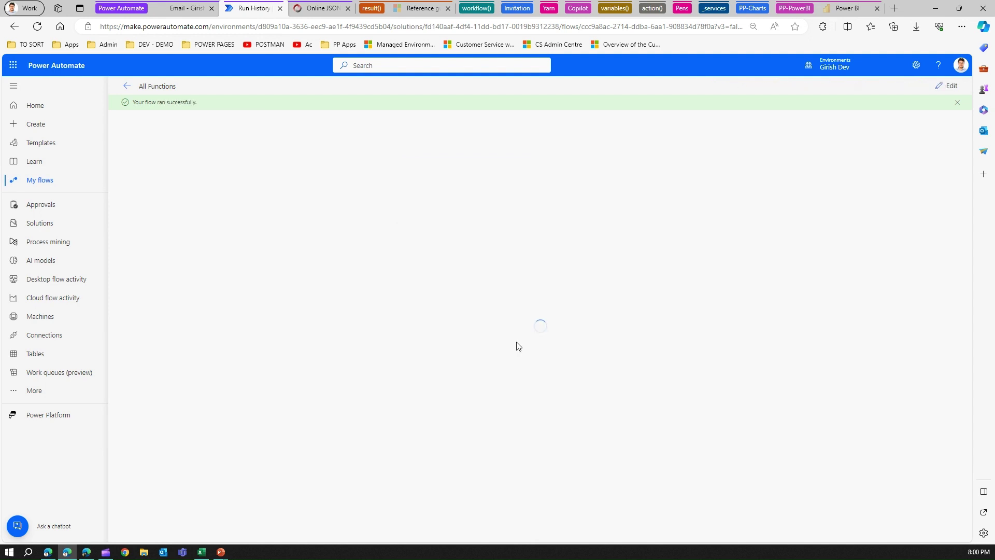
# - Return to editing the flow and add a second, longer dashed line below the first in Body
pyautogui.click(945, 87)
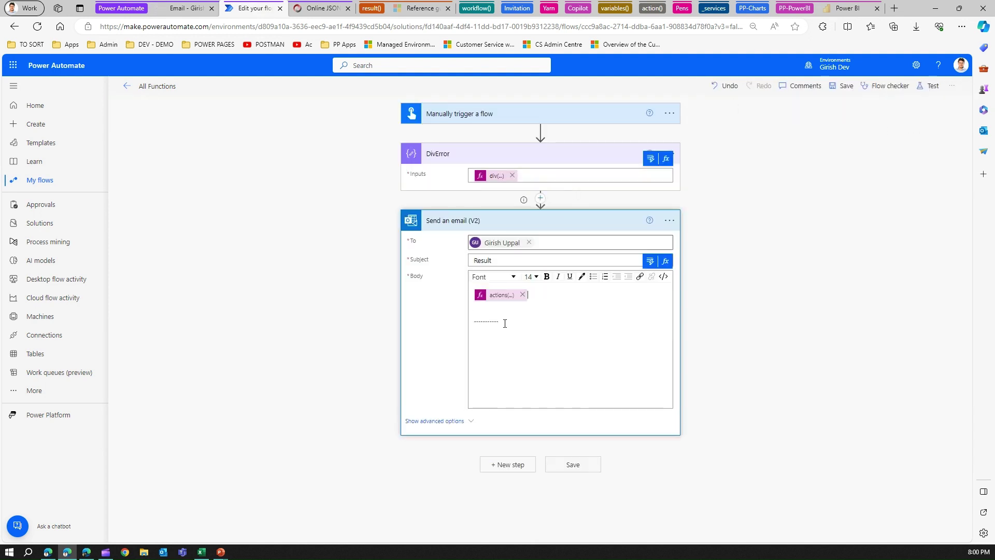
pyautogui.press('Return')
pyautogui.press('Return')
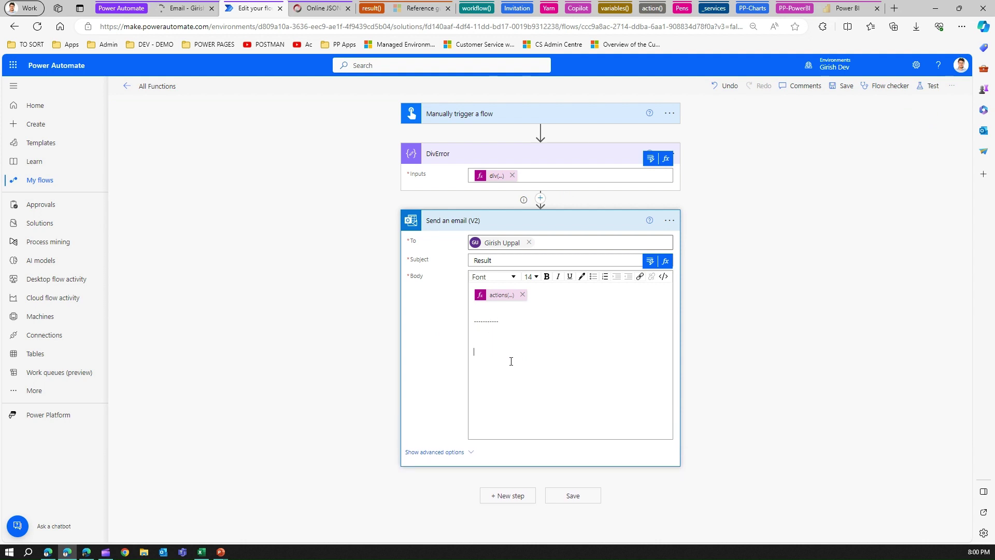
pyautogui.write('------------------')
pyautogui.click(489, 338)
# - Start an actions( expression for the Body, checking the error JSON structure in the viewer
pyautogui.click(666, 261)
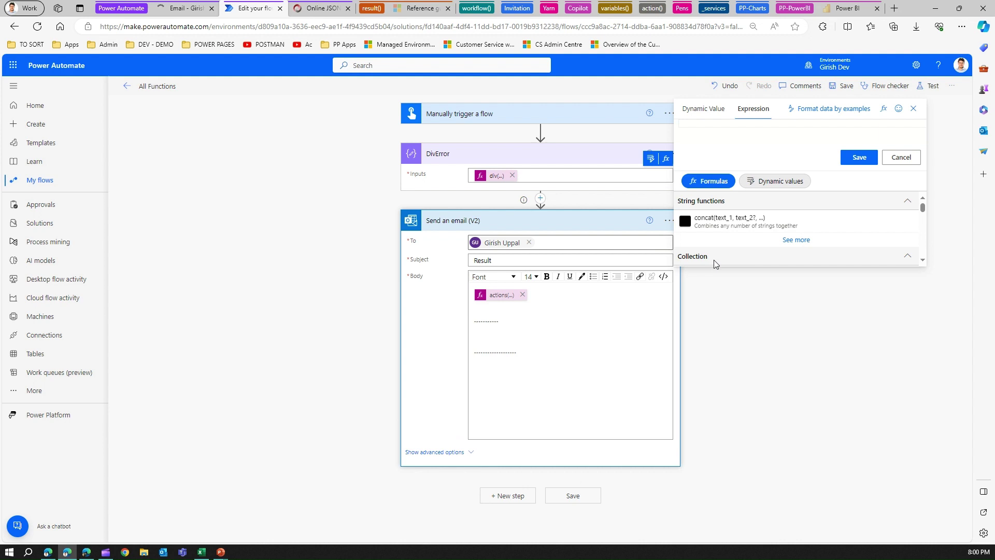
pyautogui.write('act')
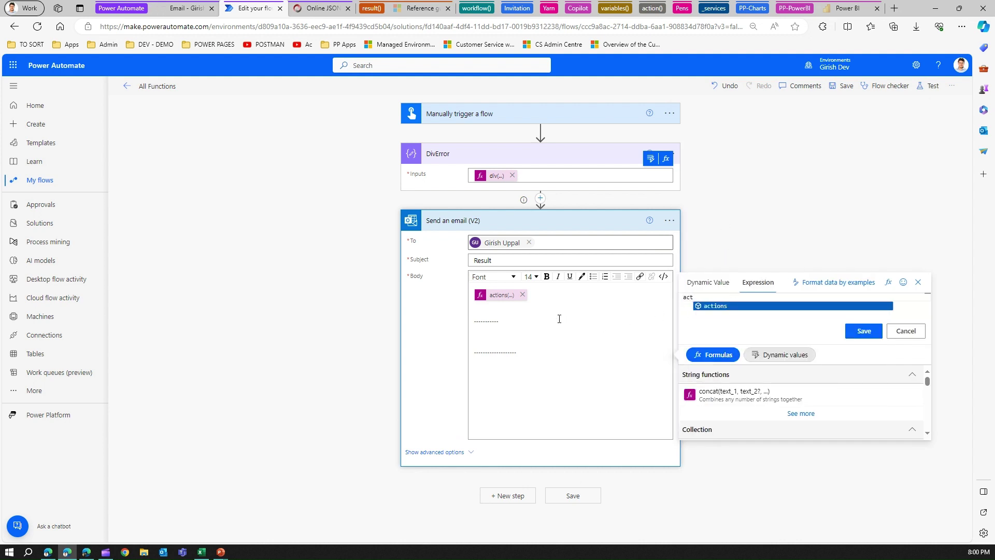
pyautogui.press('Tab')
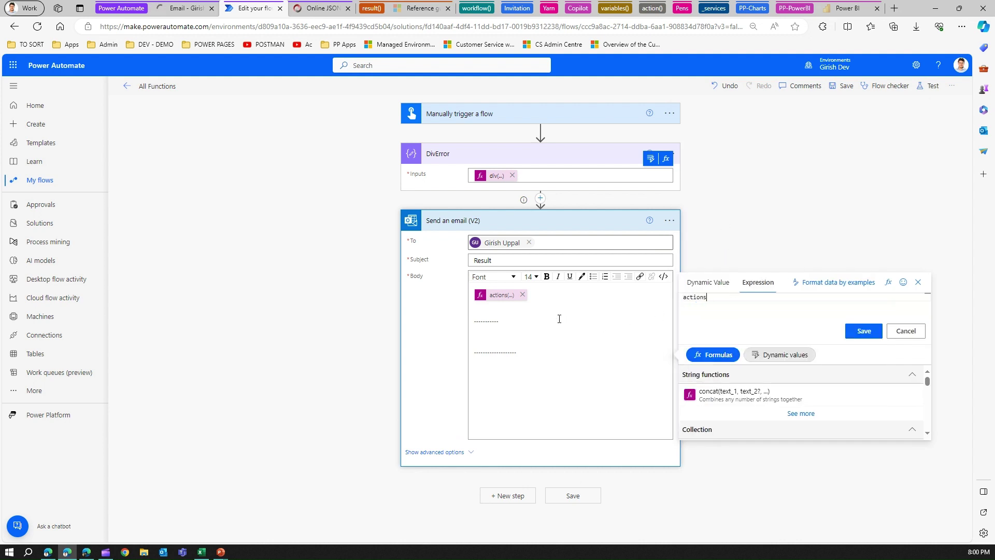
pyautogui.write('(')
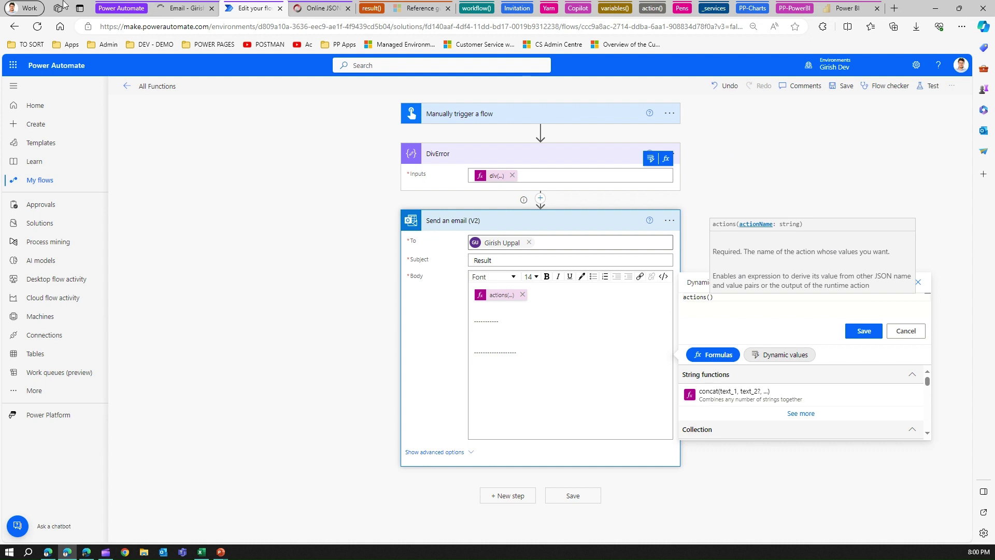
pyautogui.click(332, 9)
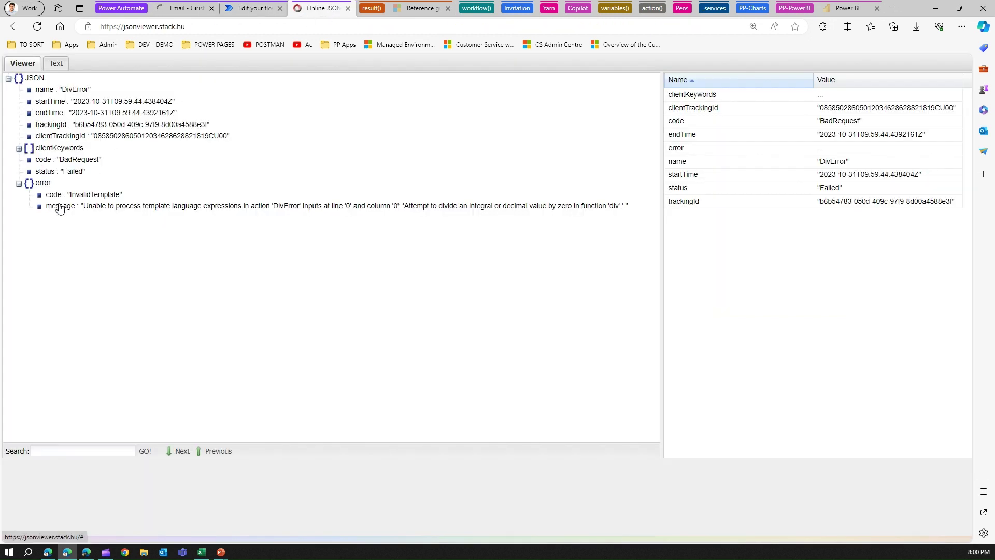
pyautogui.click(252, 9)
# - Insert actions('DivError')?['error']?['message'] into Body above the lower dashes and save the flow
pyautogui.click(571, 366)
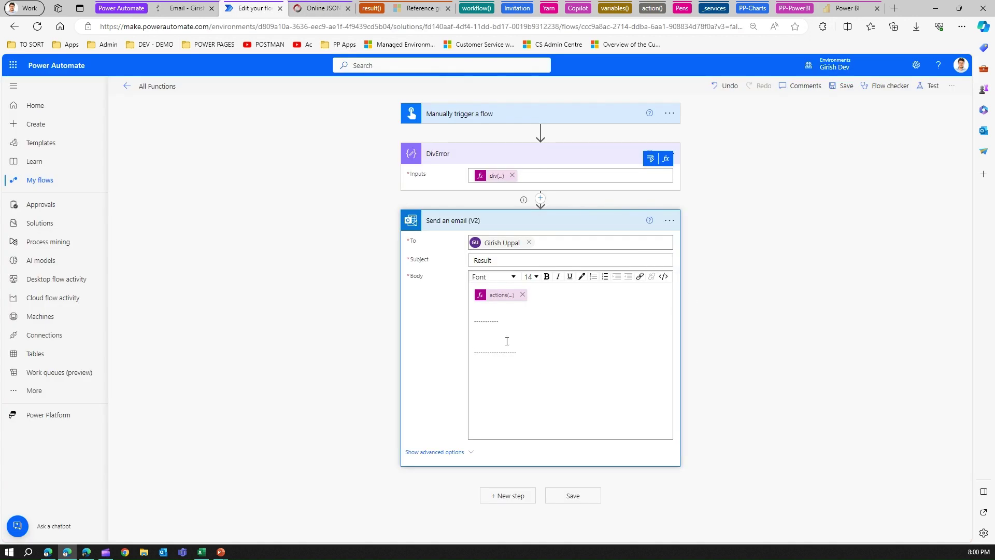
pyautogui.click(666, 263)
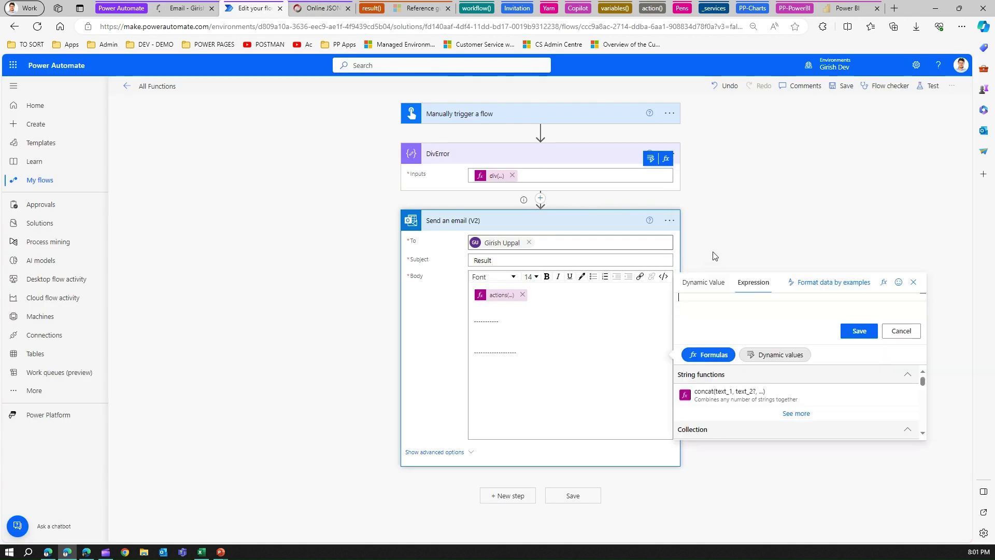
pyautogui.write('act')
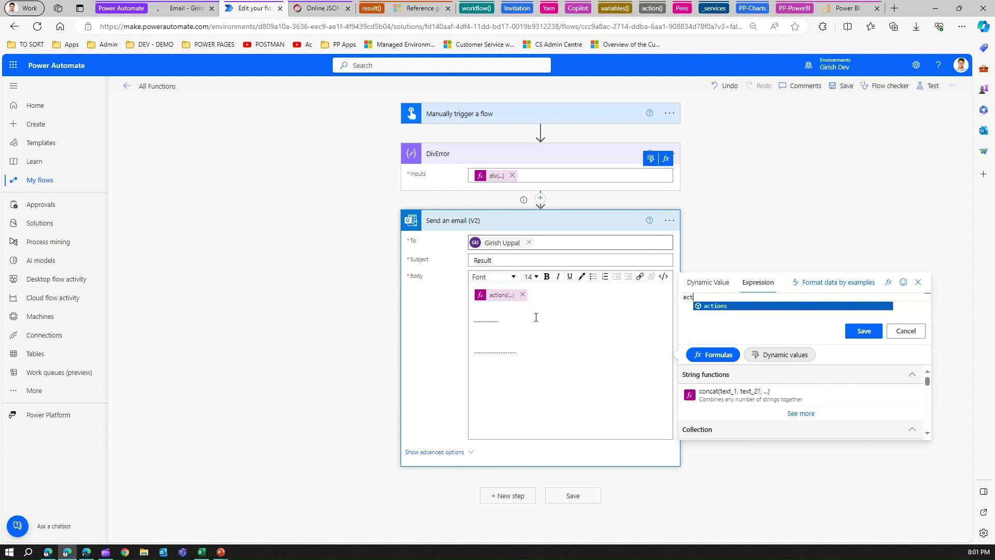
pyautogui.write('ions(')
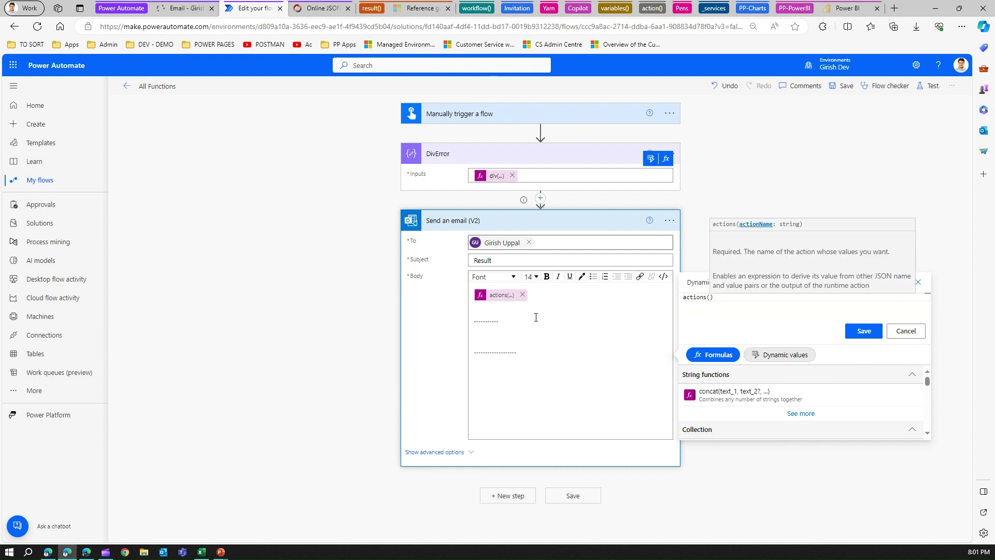
pyautogui.write("'")
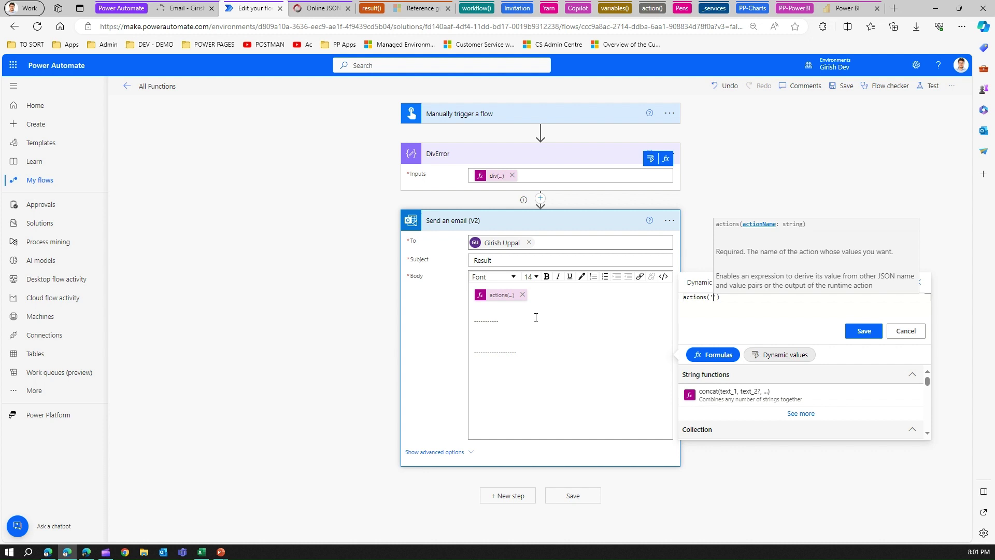
pyautogui.write('DivError')
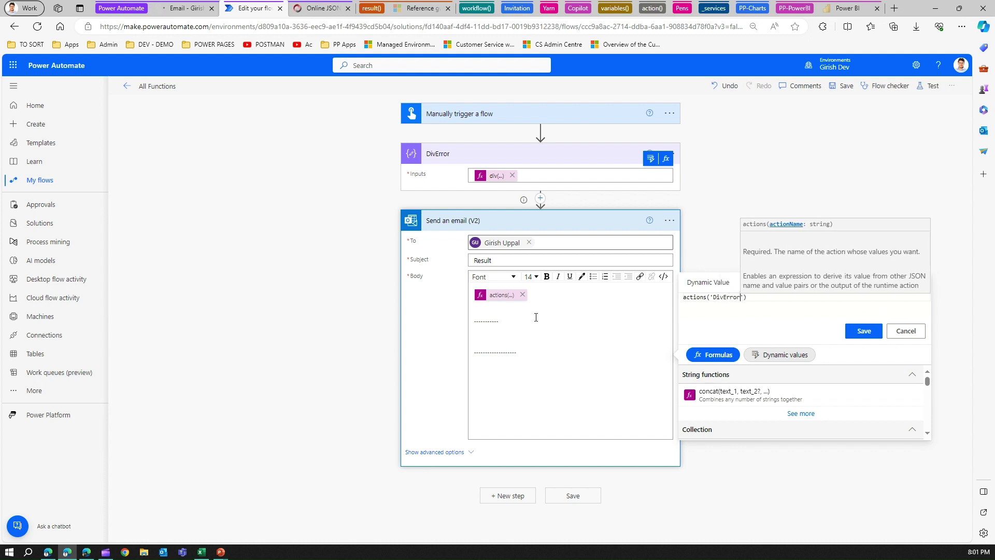
pyautogui.click(764, 297)
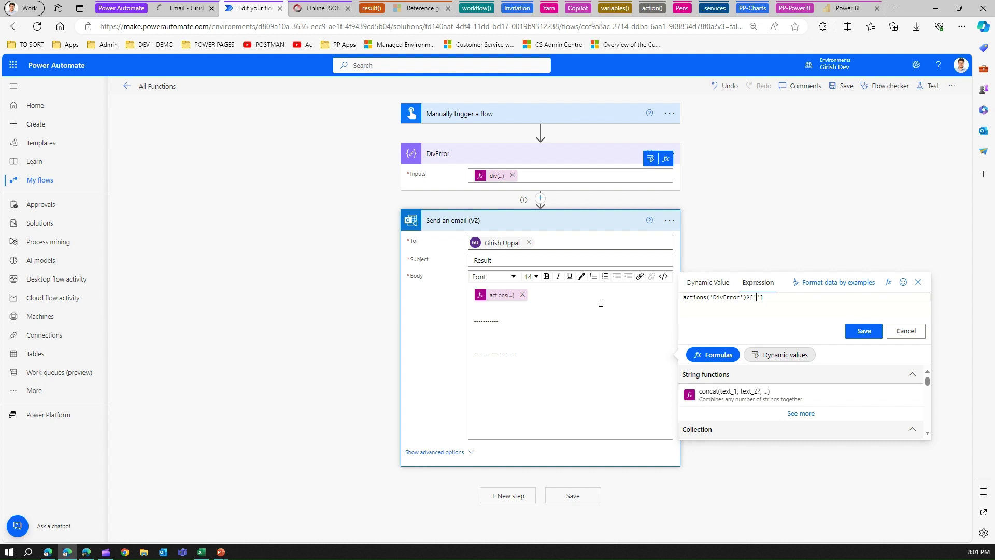
pyautogui.write('error')
pyautogui.write('?')
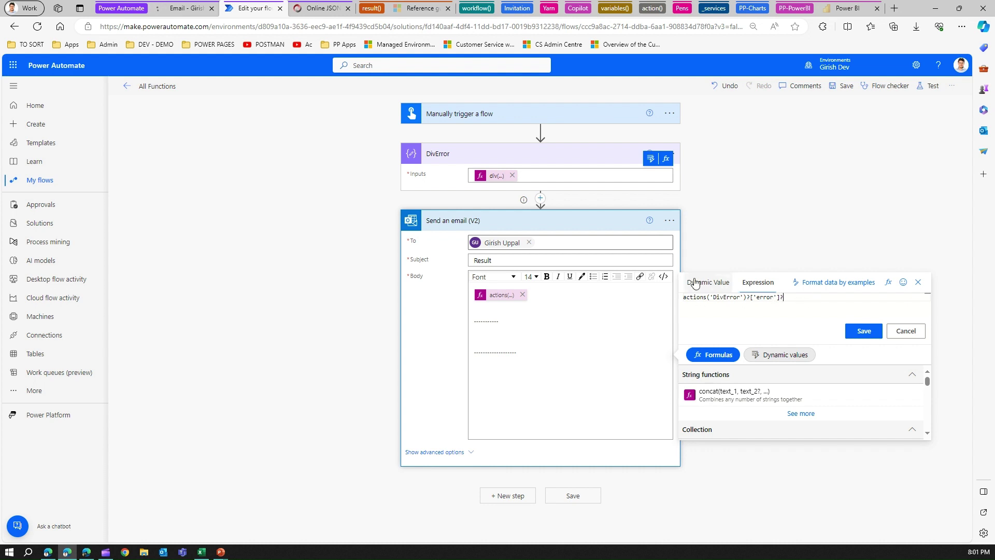
pyautogui.write("['message")
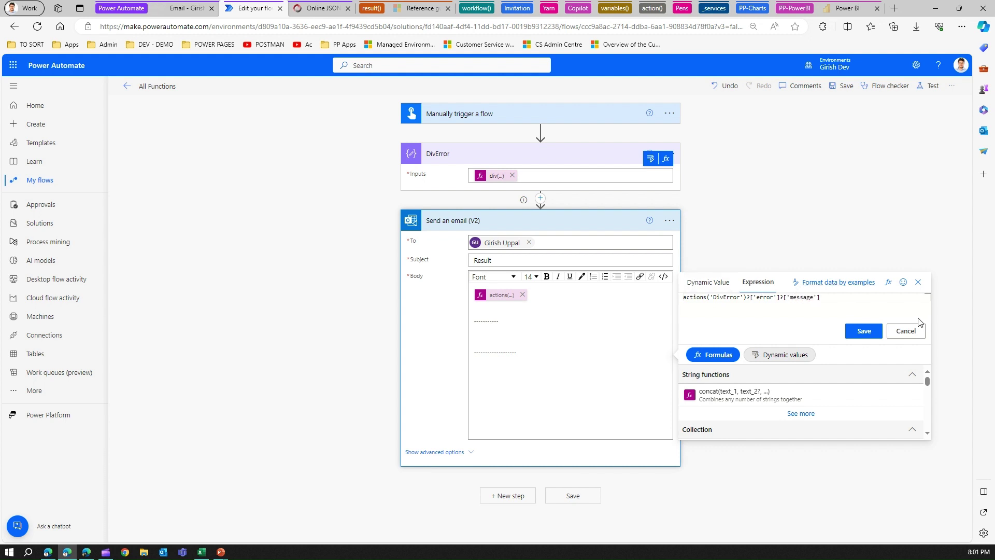
pyautogui.click(870, 335)
pyautogui.click(840, 86)
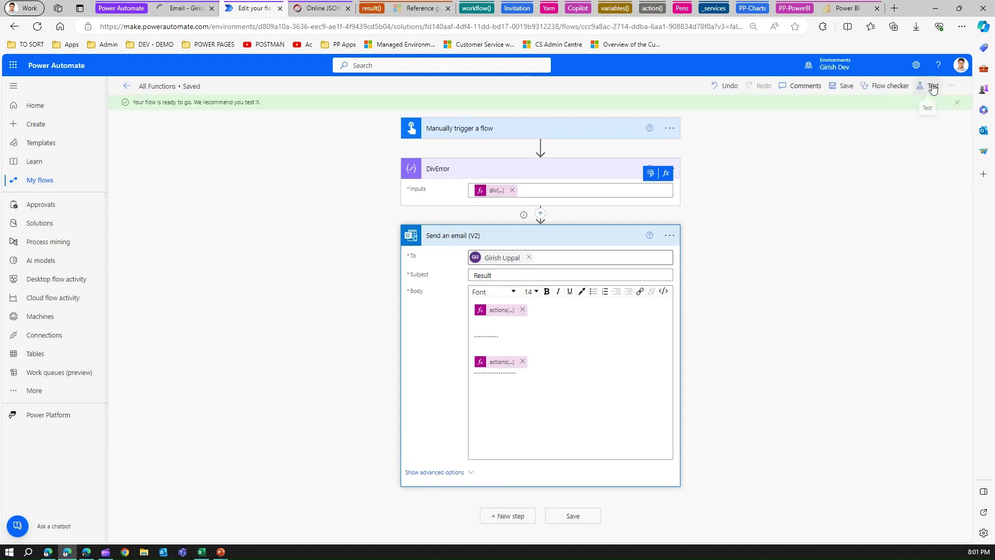
# - Run a second manual test of the saved flow and switch to the Outlook inbox
pyautogui.click(933, 88)
pyautogui.click(813, 525)
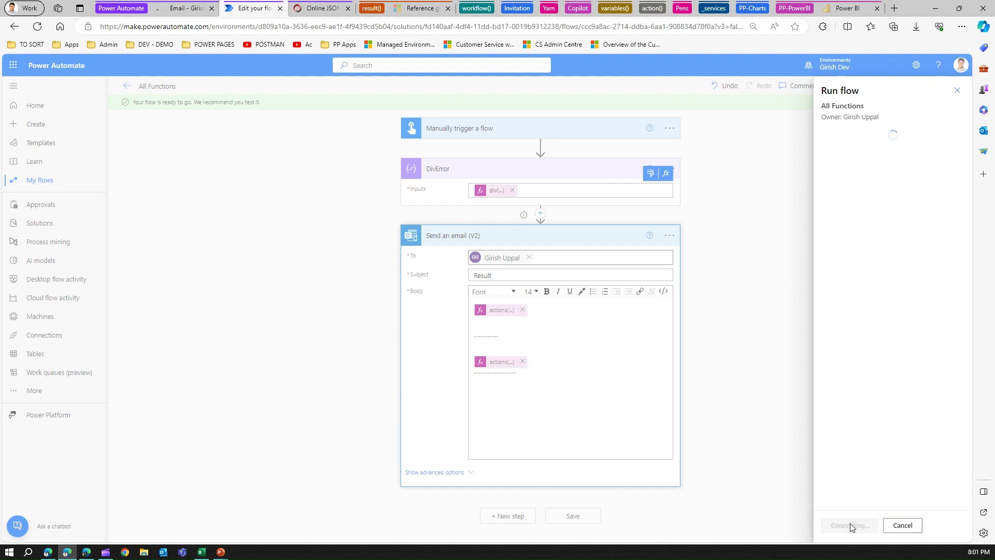
pyautogui.click(850, 525)
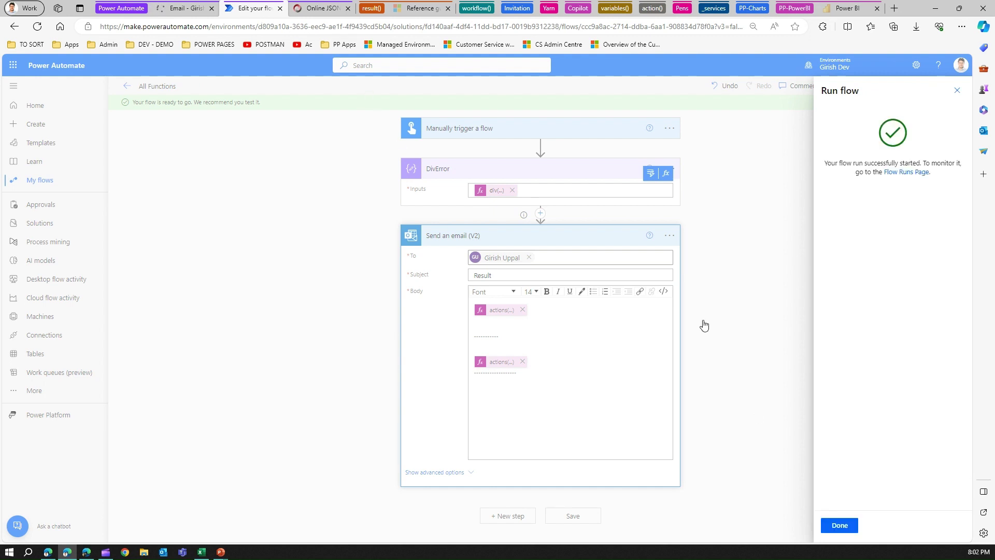
pyautogui.click(183, 10)
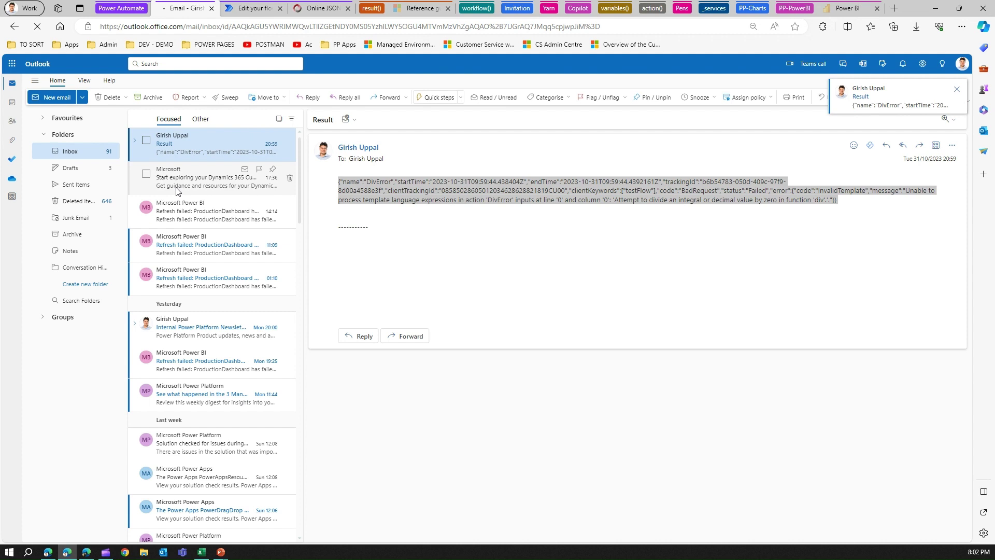
# - Open the newest Result email and highlight the extracted division-by-zero error message line
pyautogui.click(173, 142)
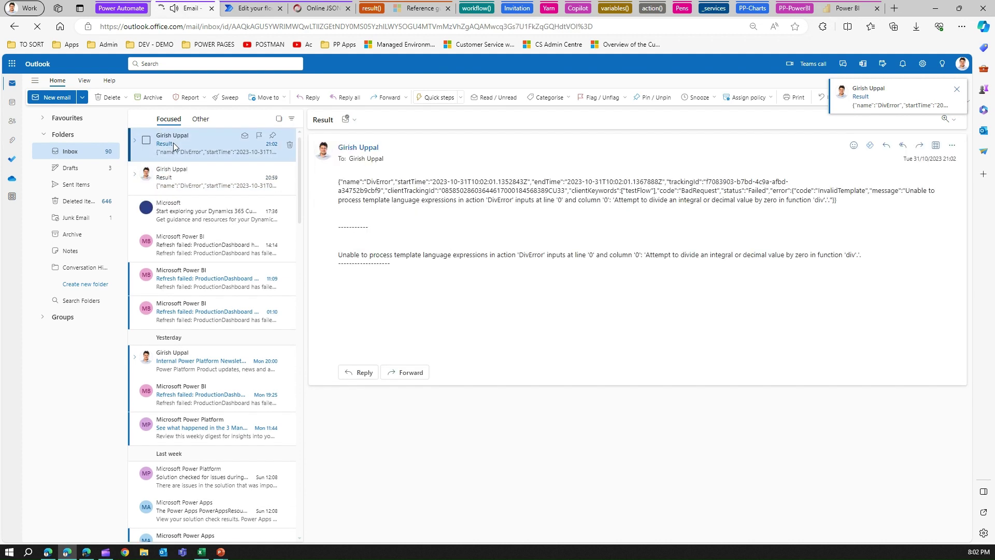
pyautogui.moveTo(339, 256); pyautogui.dragTo(731, 263)
pyautogui.click(854, 252)
pyautogui.keyDown('shift'); pyautogui.click(864, 255); pyautogui.keyUp('shift')
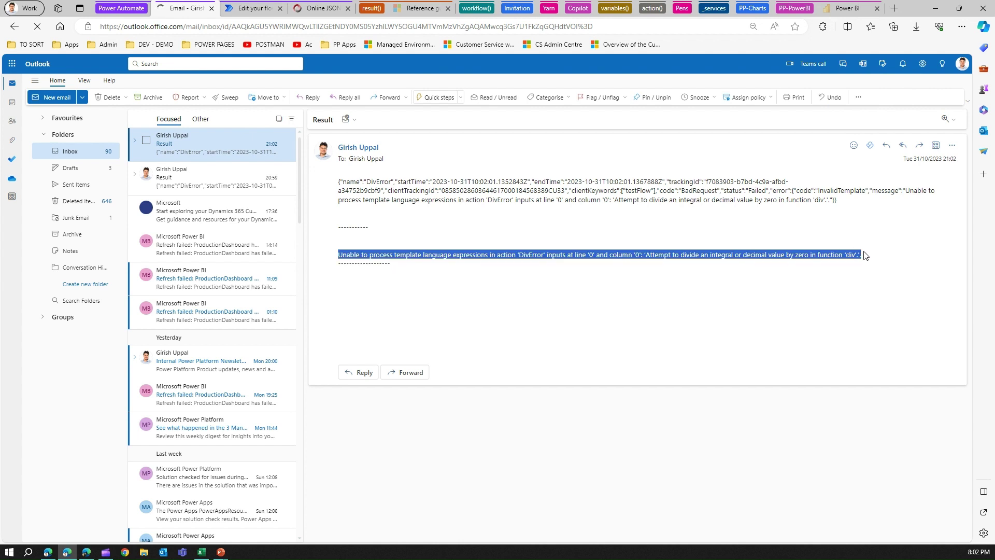
pyautogui.click(594, 237)
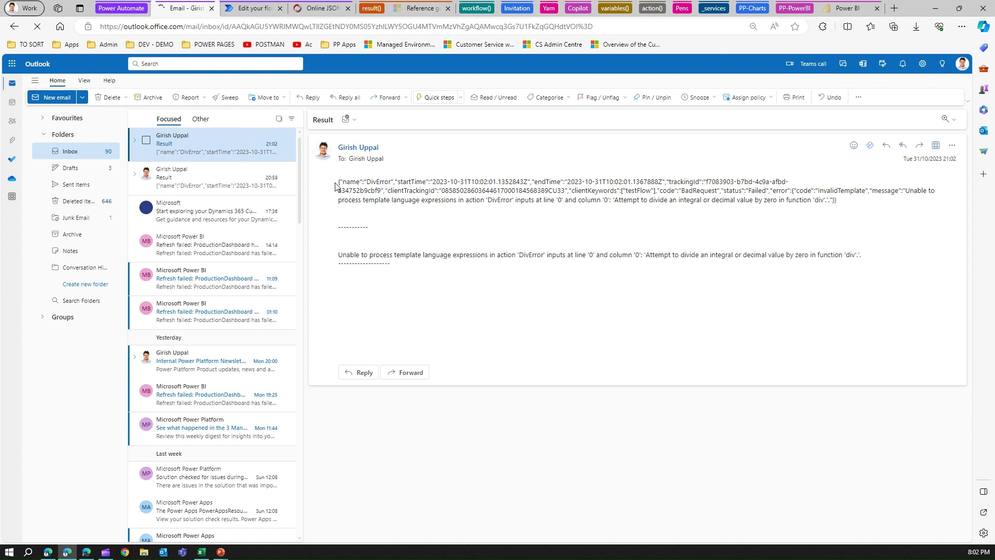
pyautogui.moveTo(378, 256); pyautogui.dragTo(553, 255)
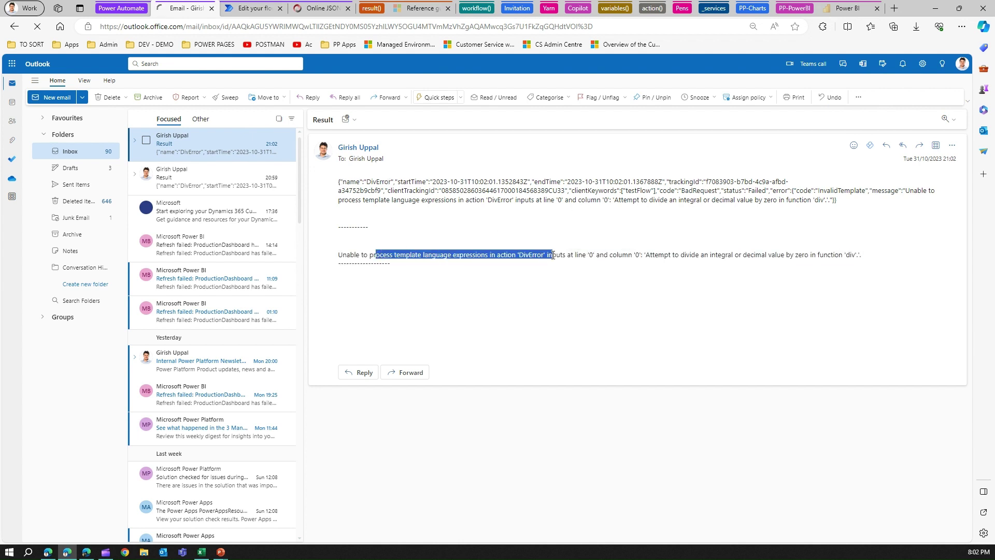
pyautogui.click(553, 255)
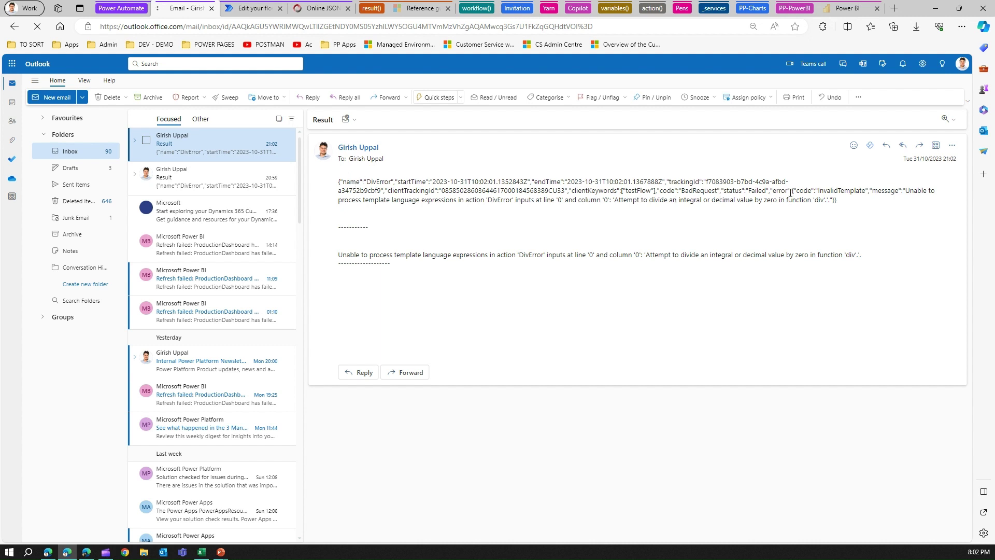
# - Compare the JSON's error and message keys with the JSON viewer, then return to the flow editor
pyautogui.moveTo(776, 191); pyautogui.dragTo(788, 190)
pyautogui.doubleClick(886, 191)
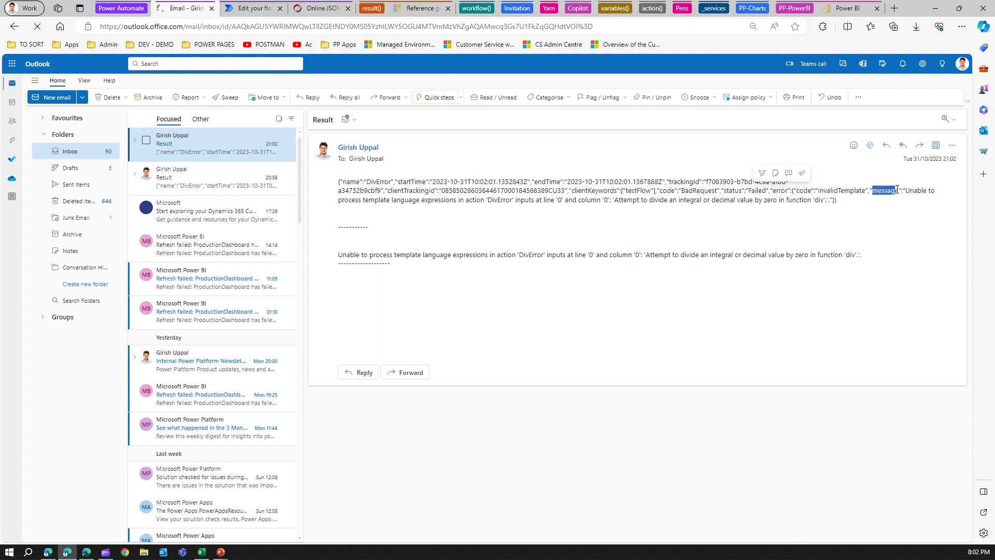
pyautogui.click(322, 8)
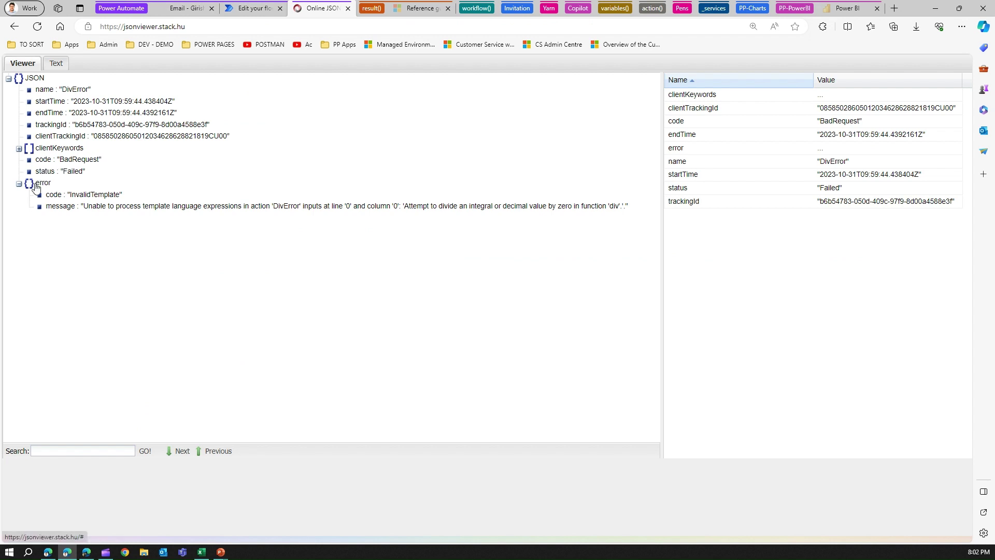
pyautogui.click(188, 8)
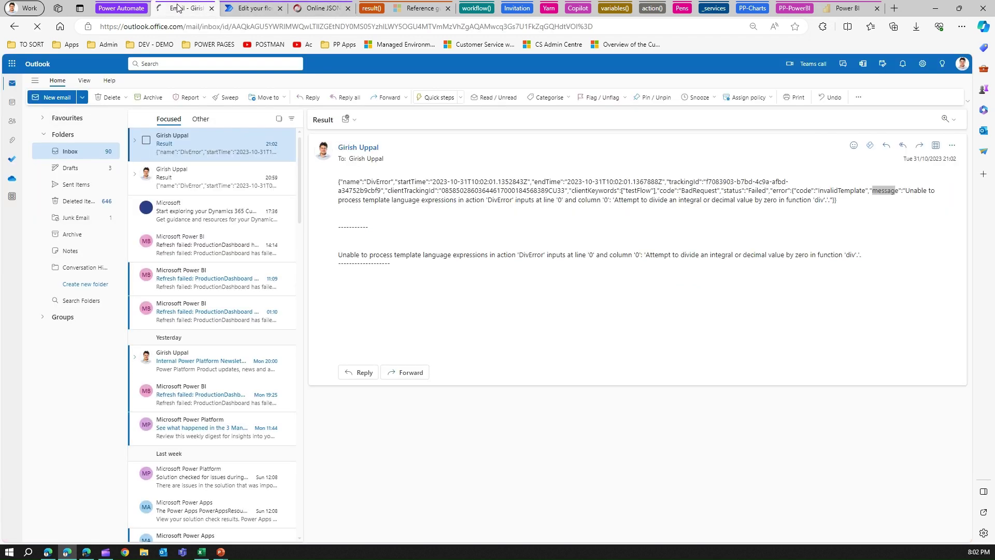
pyautogui.click(241, 8)
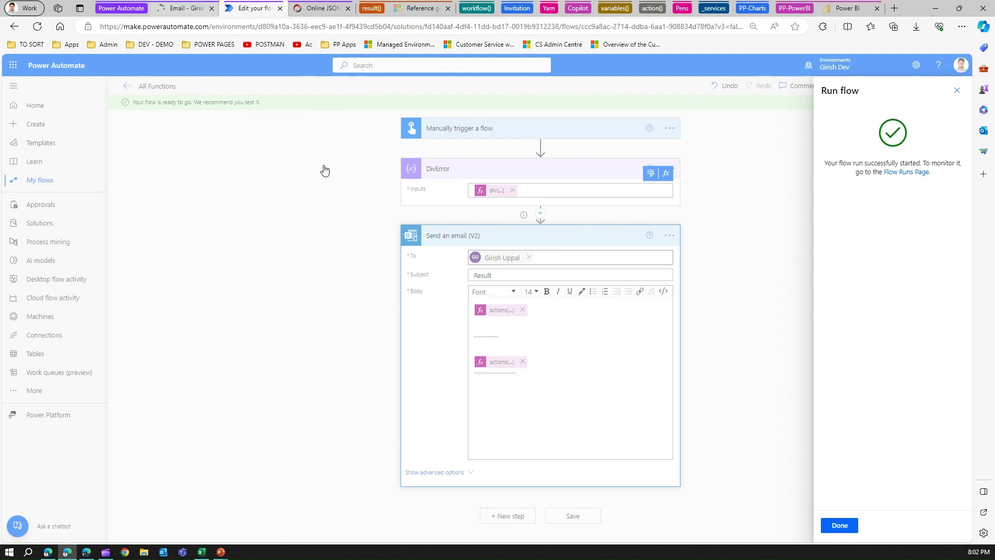
# - Close the Run flow panel to view the run history showing a successful run
pyautogui.click(840, 525)
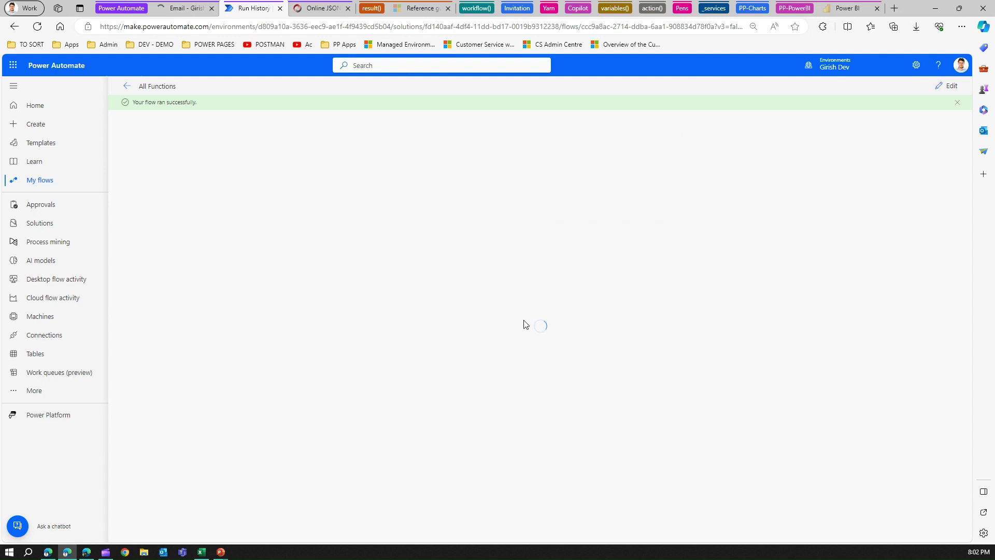